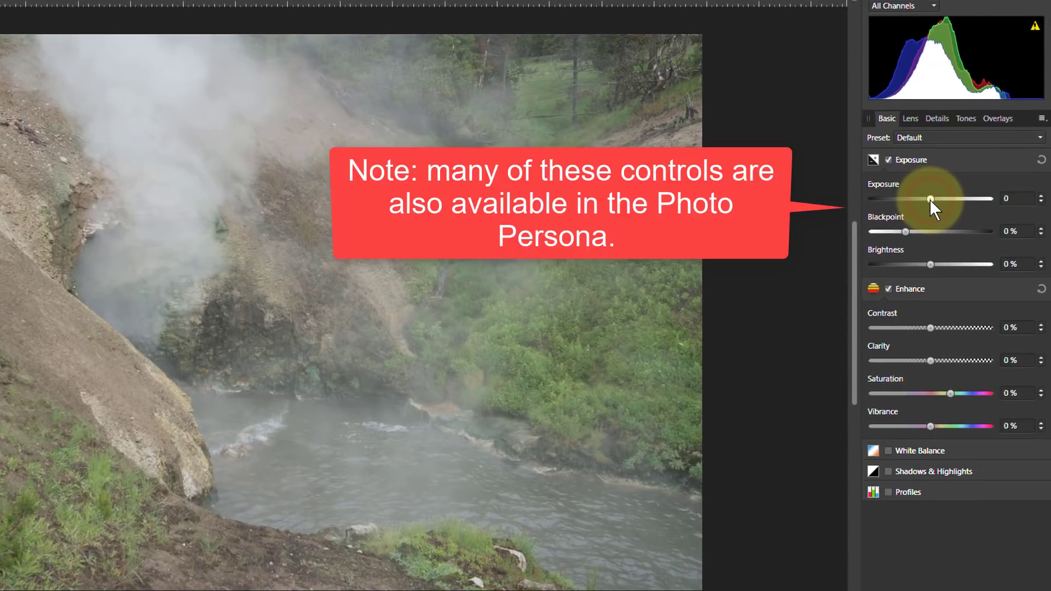
Start adjusting the hot-spring photo's Exposure slider in the Develop Persona's Basic panel
left_click(930, 200)
Raise Exposure to about 2.3, then drag it fully down to the -5 minimum
left_click_drag(931, 199, 958, 200)
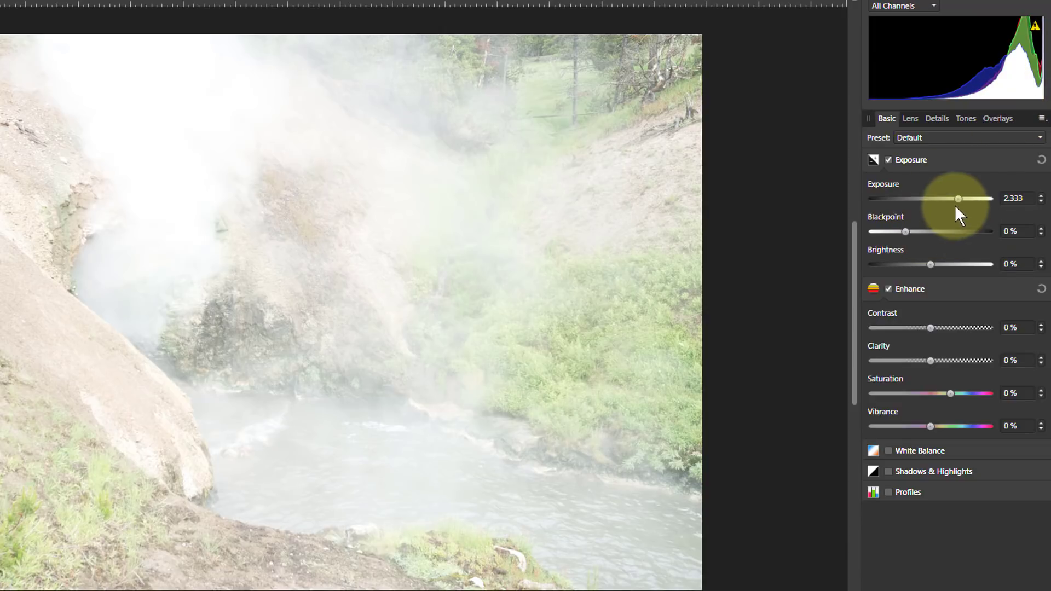
left_click_drag(960, 198, 884, 211)
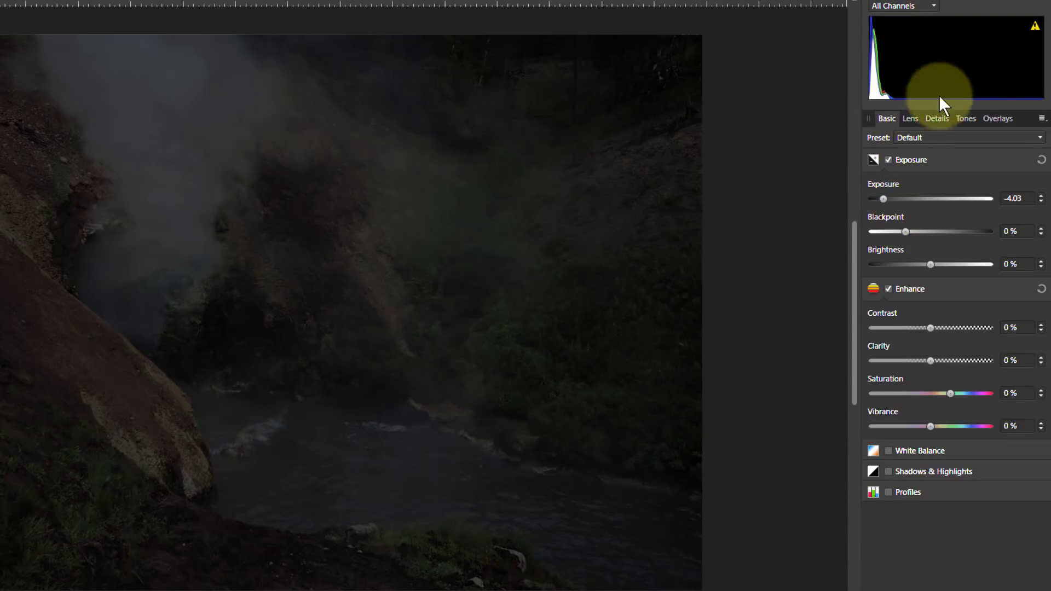
left_click_drag(882, 198, 855, 201)
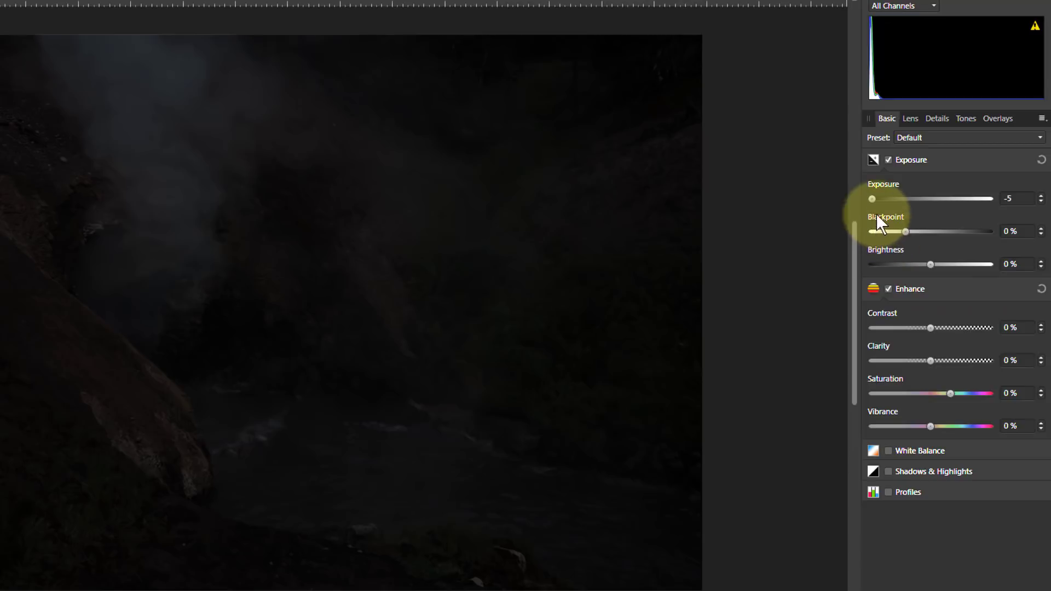
Reset Exposure to 0, raise Contrast to 35%, then lower it to -50%
double_click(872, 199)
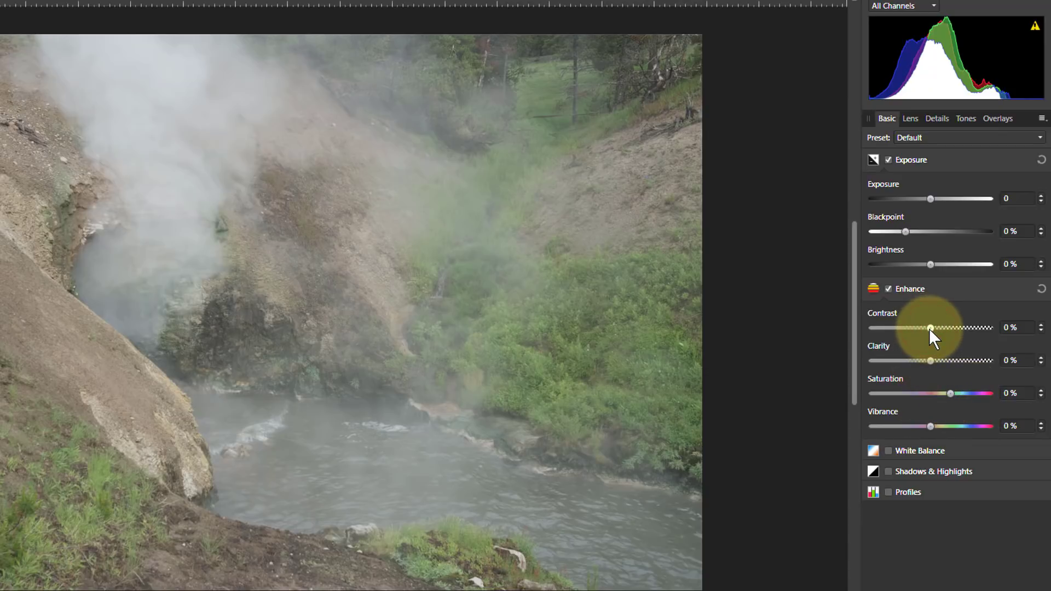
left_click_drag(931, 328, 971, 331)
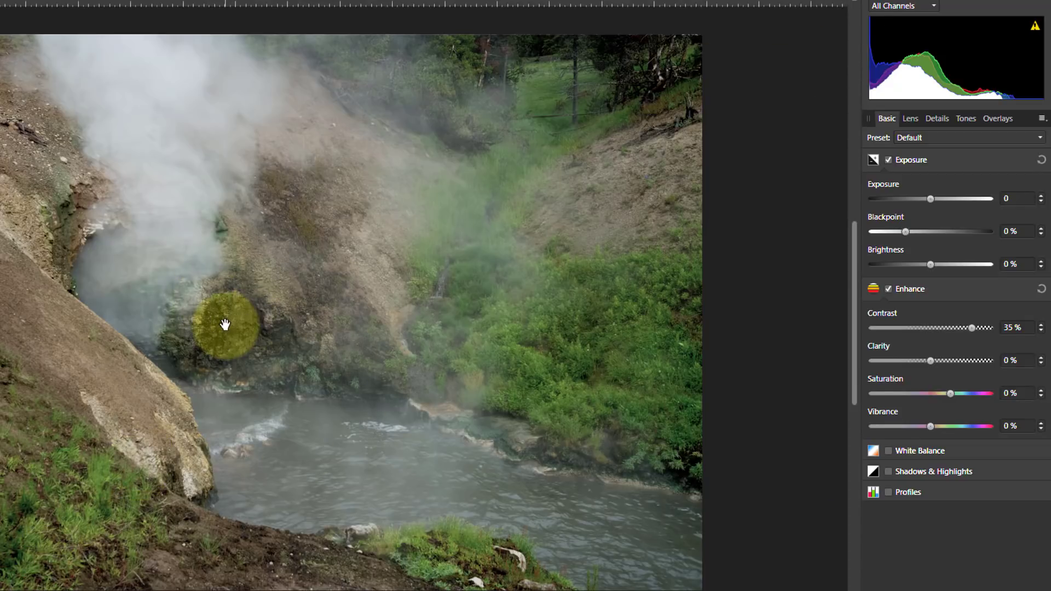
left_click_drag(972, 327, 872, 334)
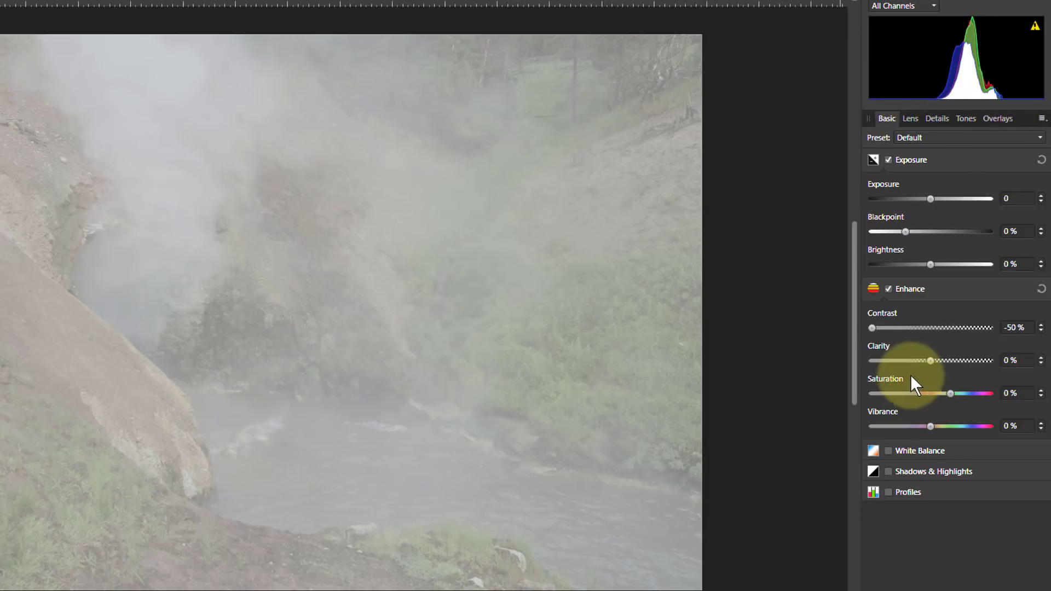
Reset Contrast, raise Blackpoint to 7%, and set Contrast to 3%
double_click(873, 328)
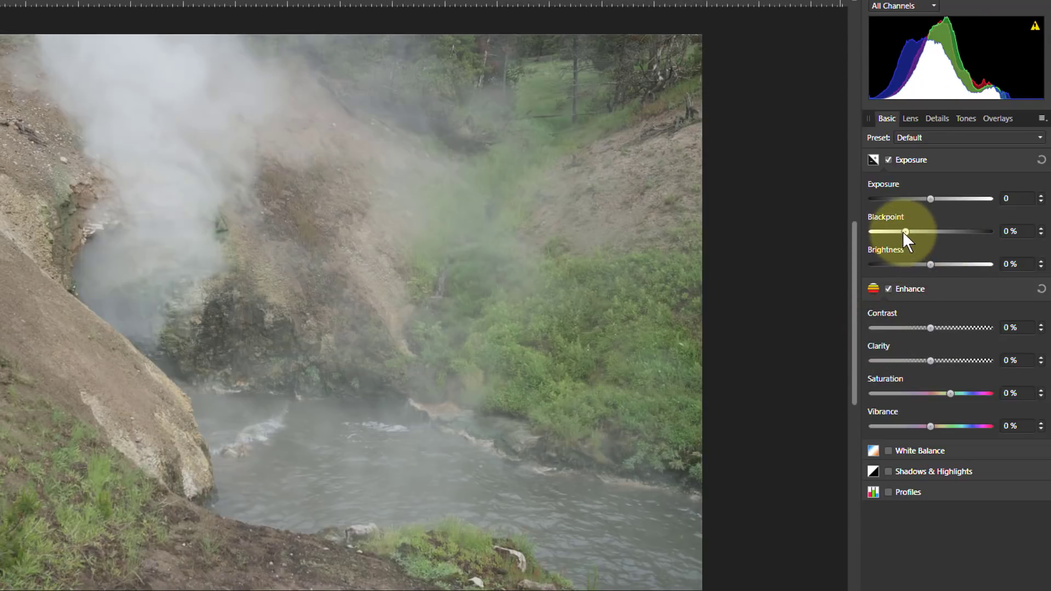
mouse_move(903, 232)
left_mouse_down()
mouse_move(1021, 233)
mouse_move(915, 240)
left_mouse_up()
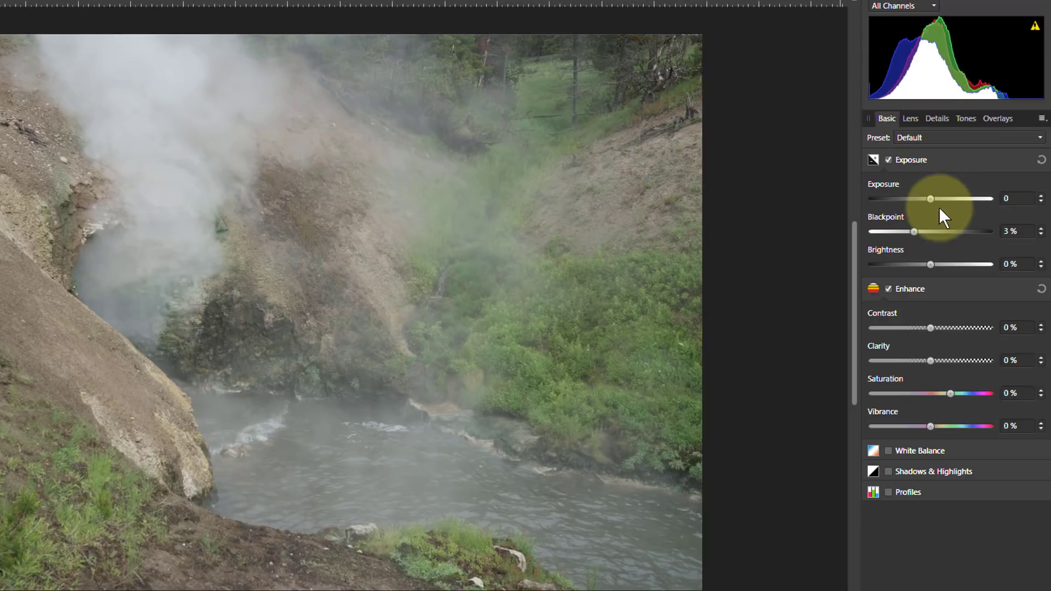
left_click_drag(914, 234, 928, 234)
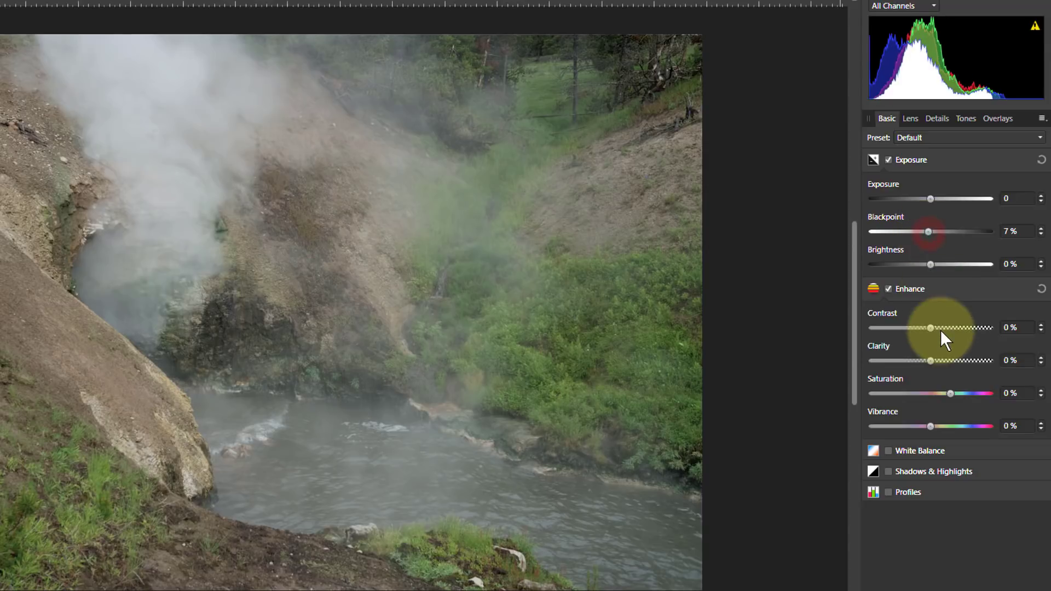
mouse_move(931, 330)
left_mouse_down()
mouse_move(976, 332)
mouse_move(933, 327)
left_mouse_up()
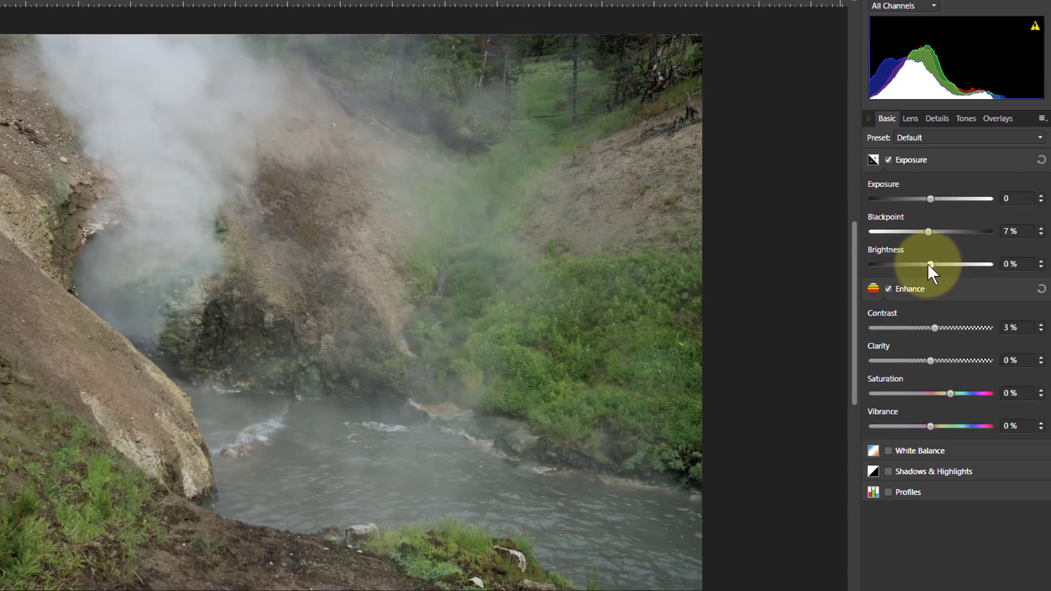
Try different Brightness values after resetting the Exposure group, settling brightness near 1%
mouse_move(929, 265)
left_mouse_down()
mouse_move(1002, 264)
mouse_move(944, 265)
left_mouse_up()
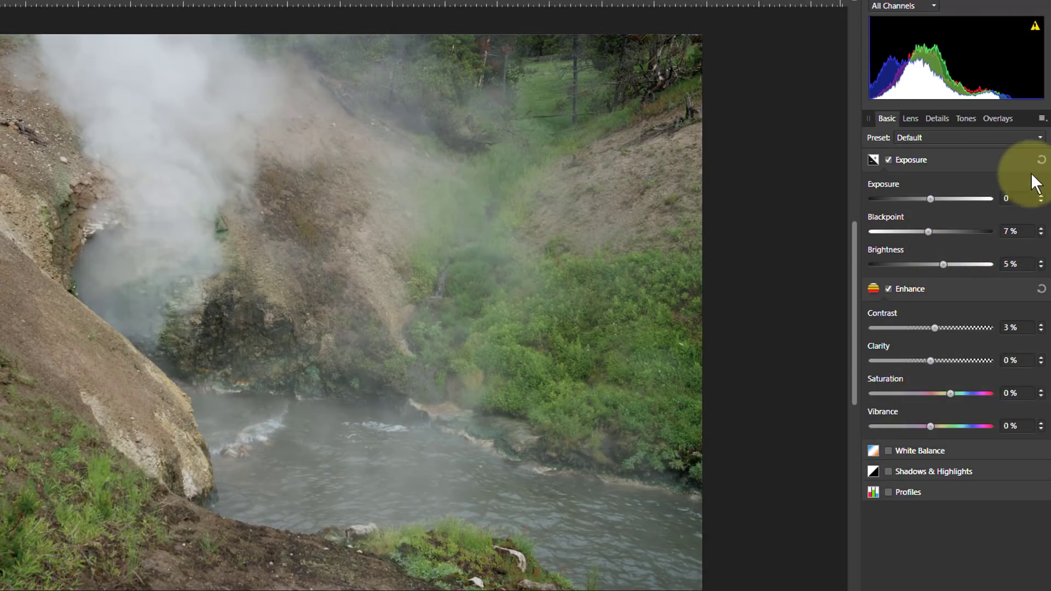
left_click(1041, 160)
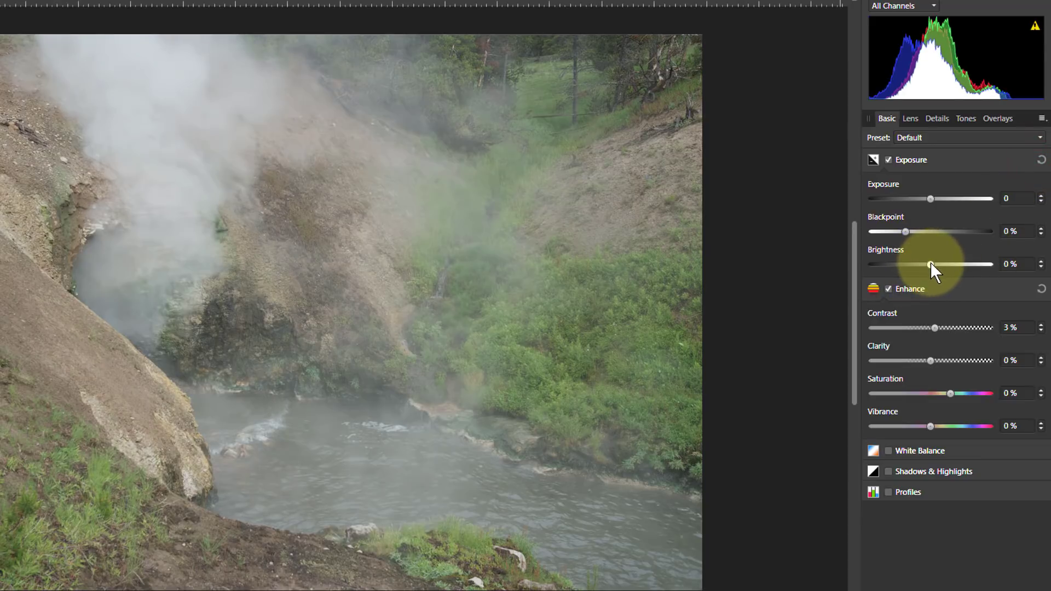
left_click_drag(931, 264, 951, 265)
left_click_drag(980, 264, 934, 266)
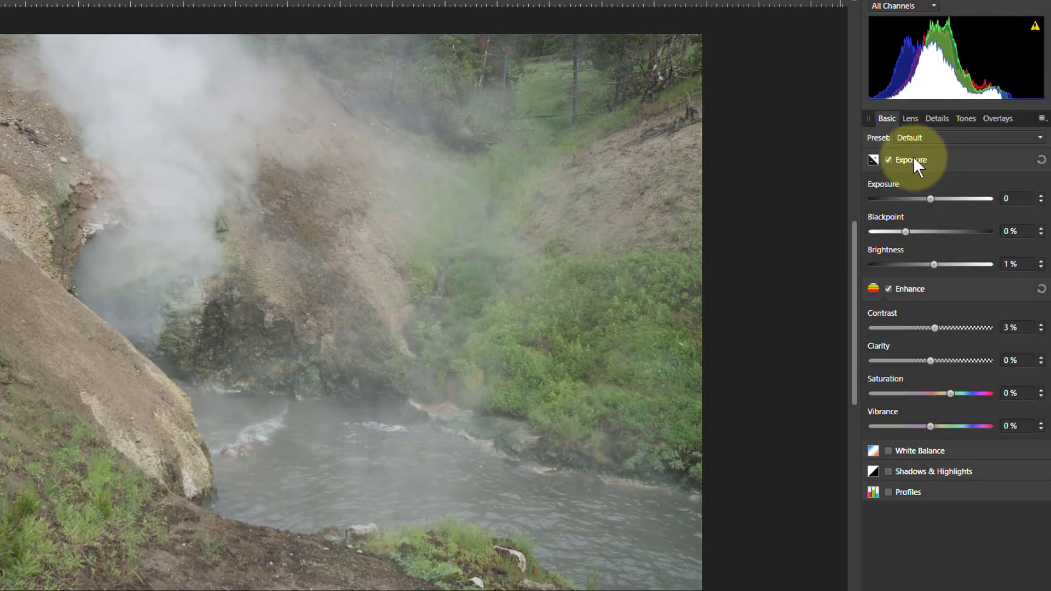
left_click_drag(931, 264, 1008, 264)
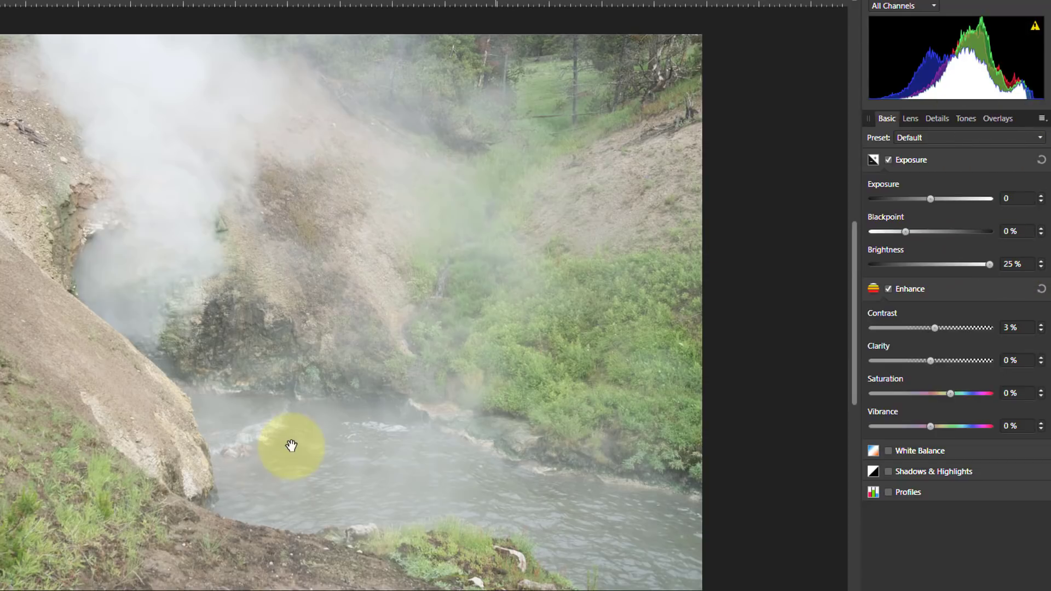
left_click(934, 264)
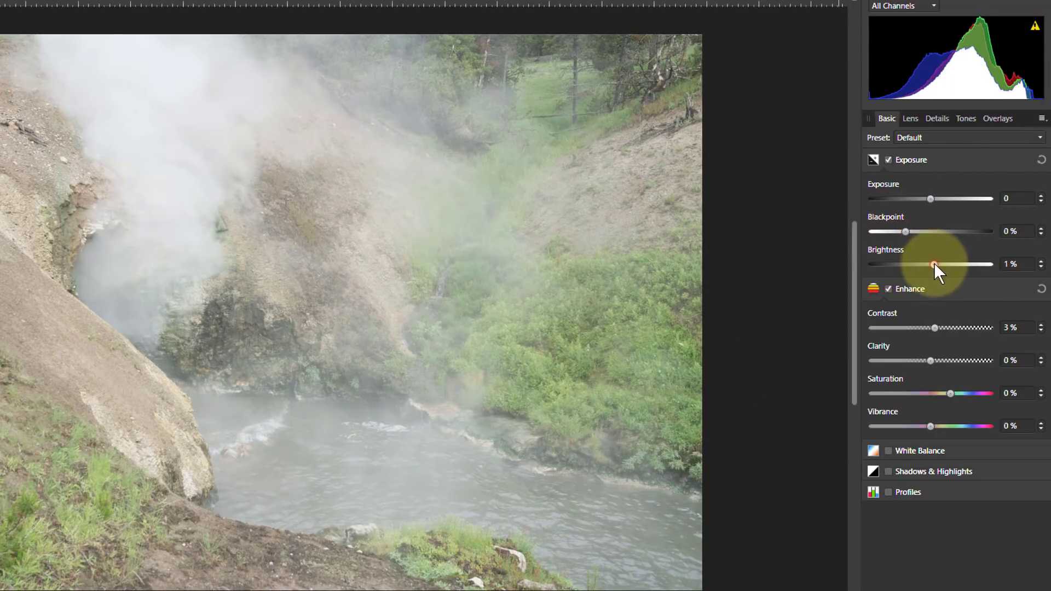
Briefly push Exposure up, then reset the Exposure group so Blackpoint returns to 0%
left_click_drag(933, 199, 959, 202)
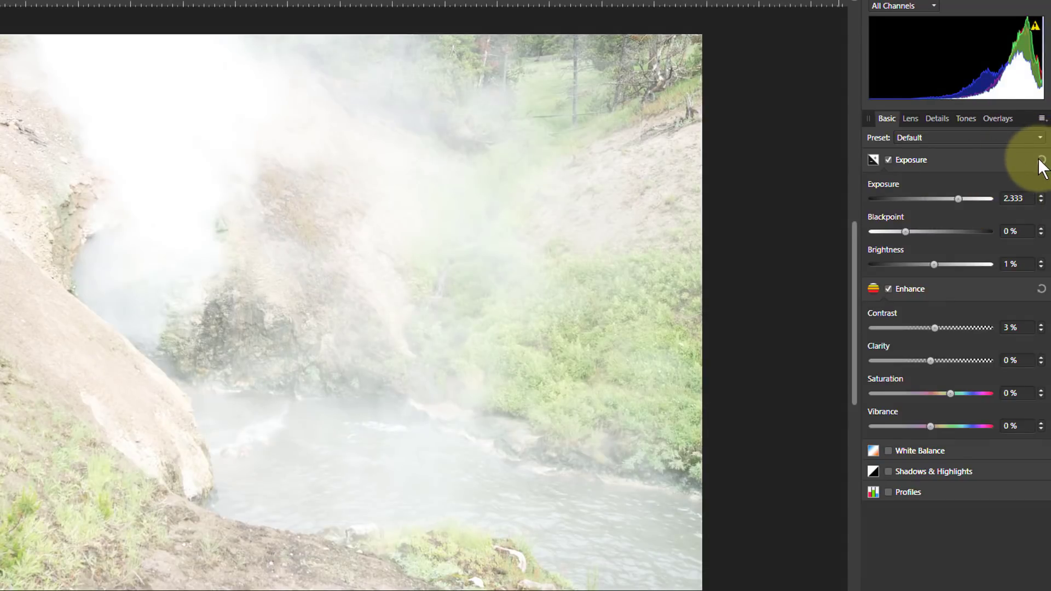
left_click(1043, 160)
left_click(931, 265)
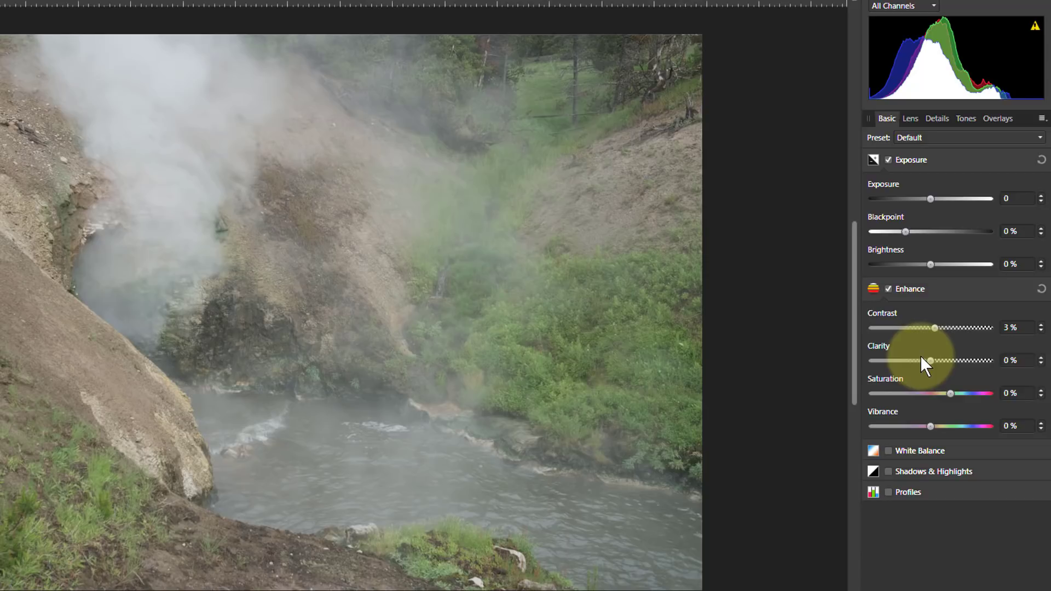
Enable Shadows & Highlights, try then reset Shadows, and adjust Highlights toward 68%
left_click(889, 472)
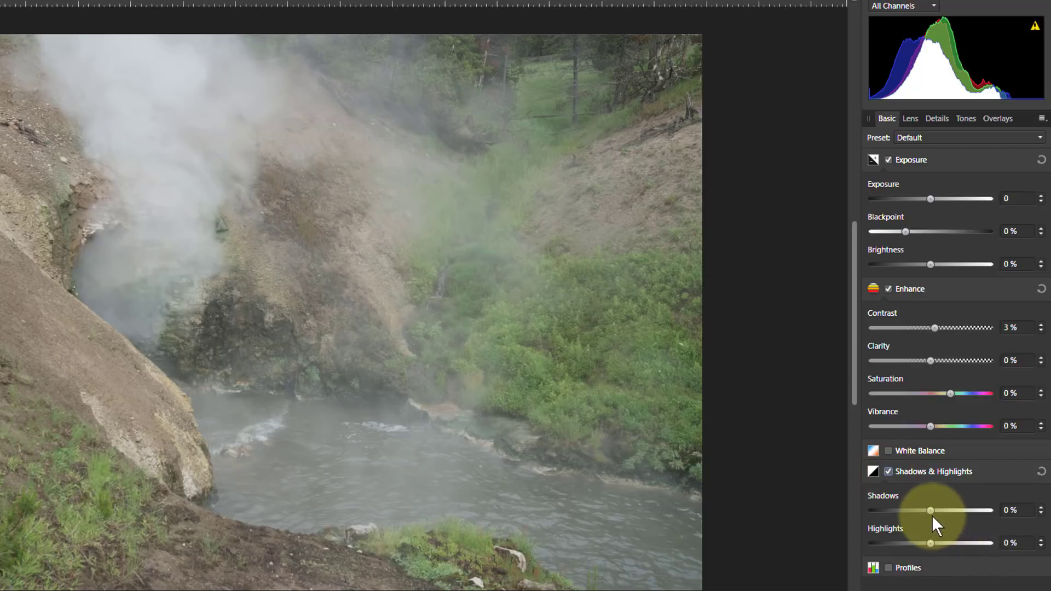
left_click_drag(929, 512, 963, 512)
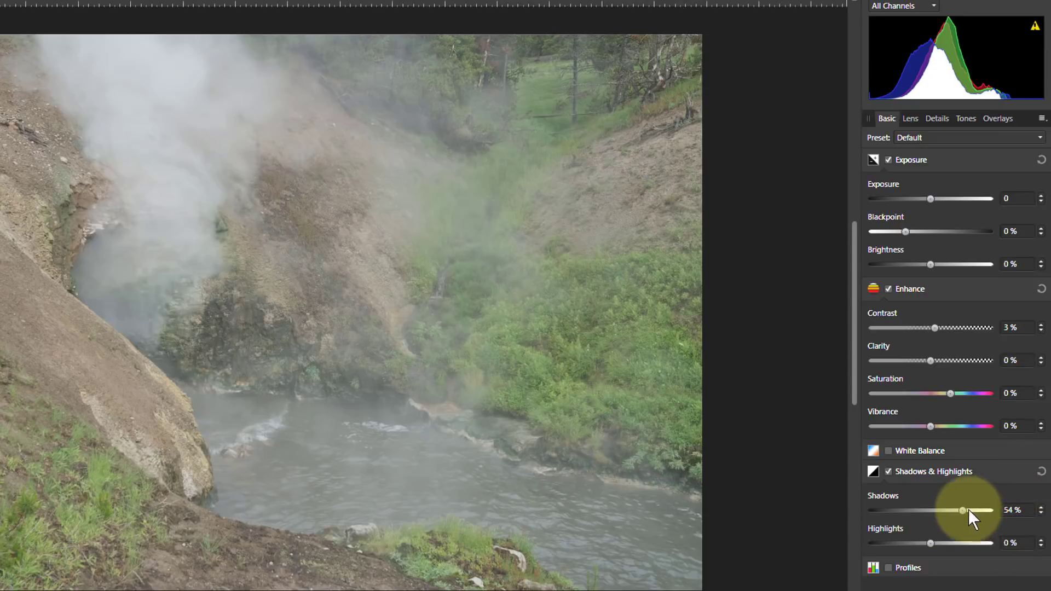
left_click_drag(962, 512, 865, 520)
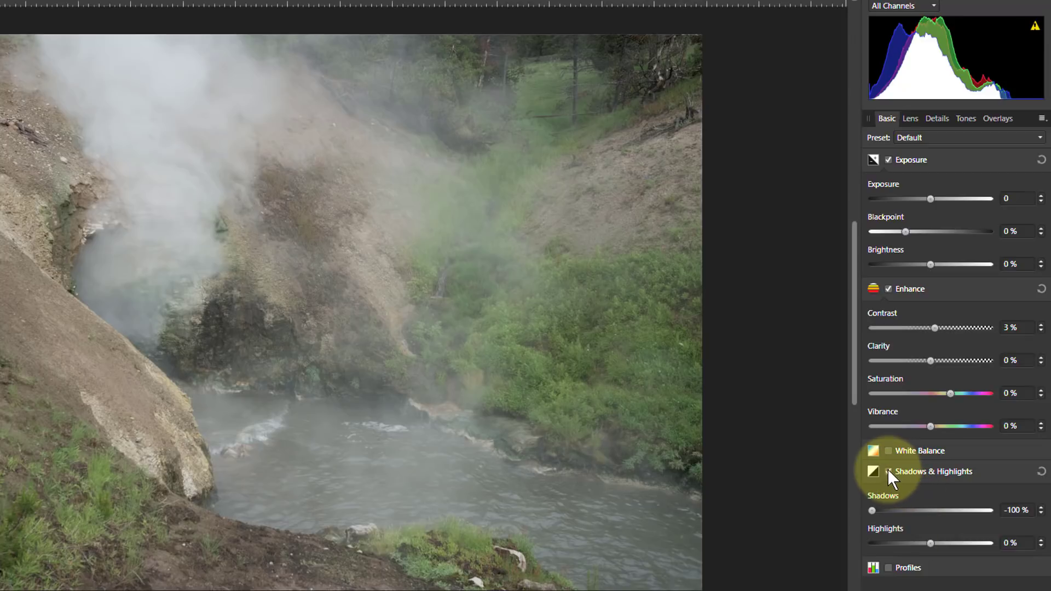
left_click(1042, 472)
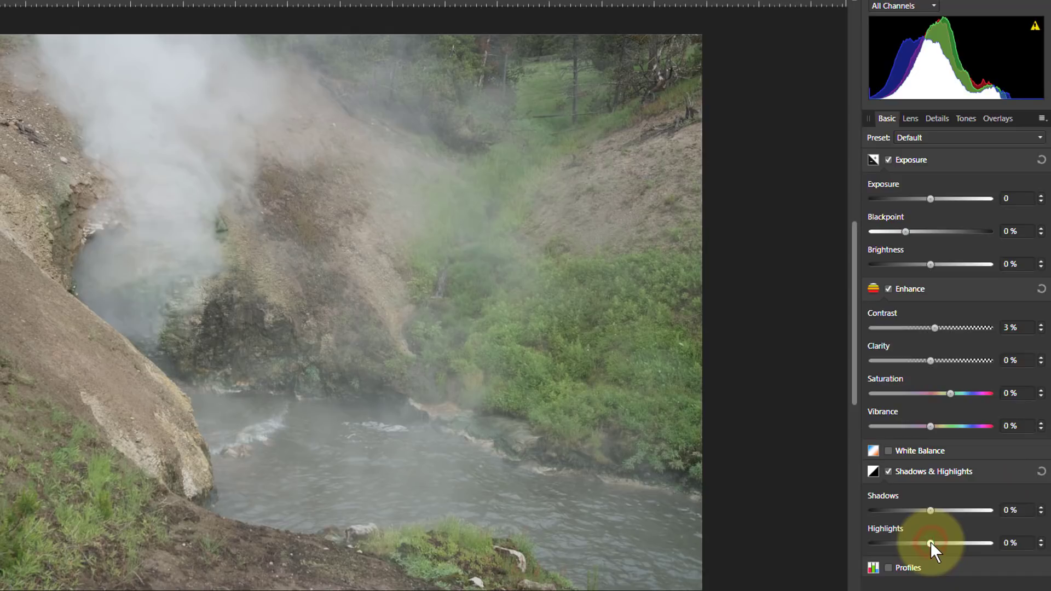
left_click_drag(930, 543, 1014, 544)
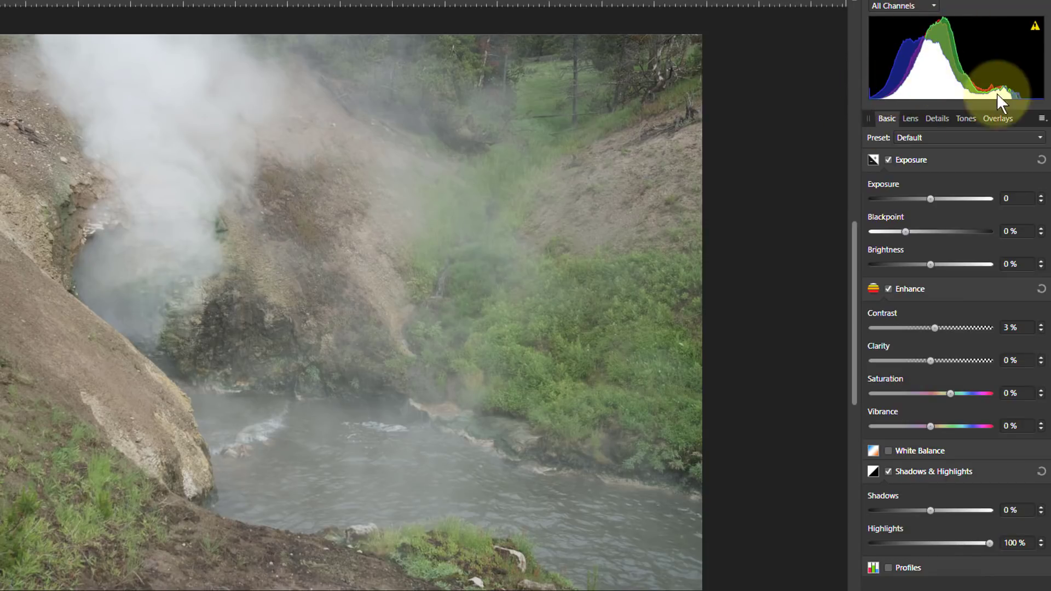
left_click_drag(988, 543, 832, 548)
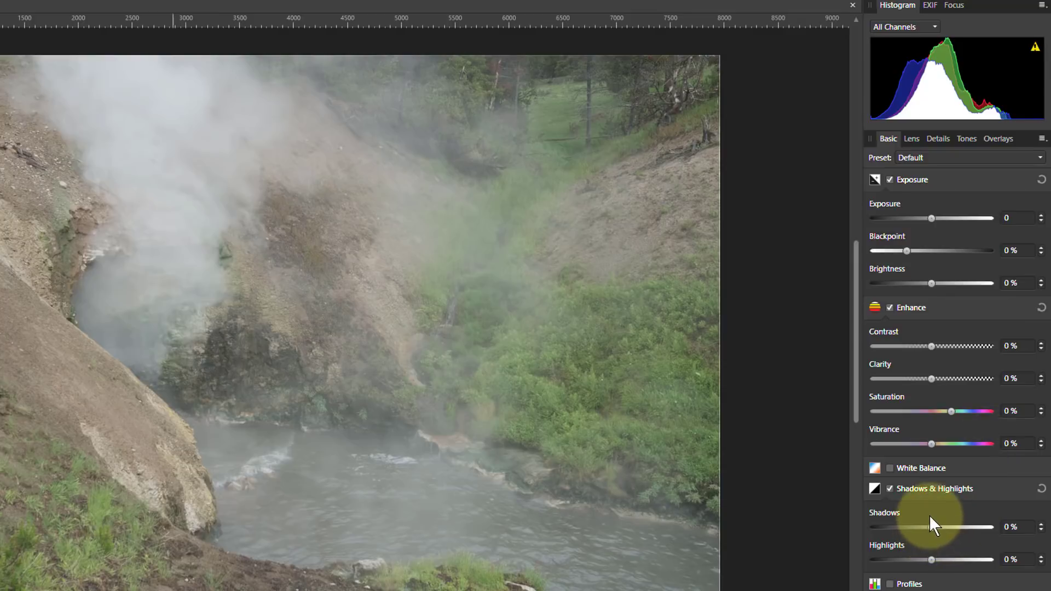
Set the Shadows slider to 72% and the Highlights slider to -72%
left_click_drag(934, 528, 974, 533)
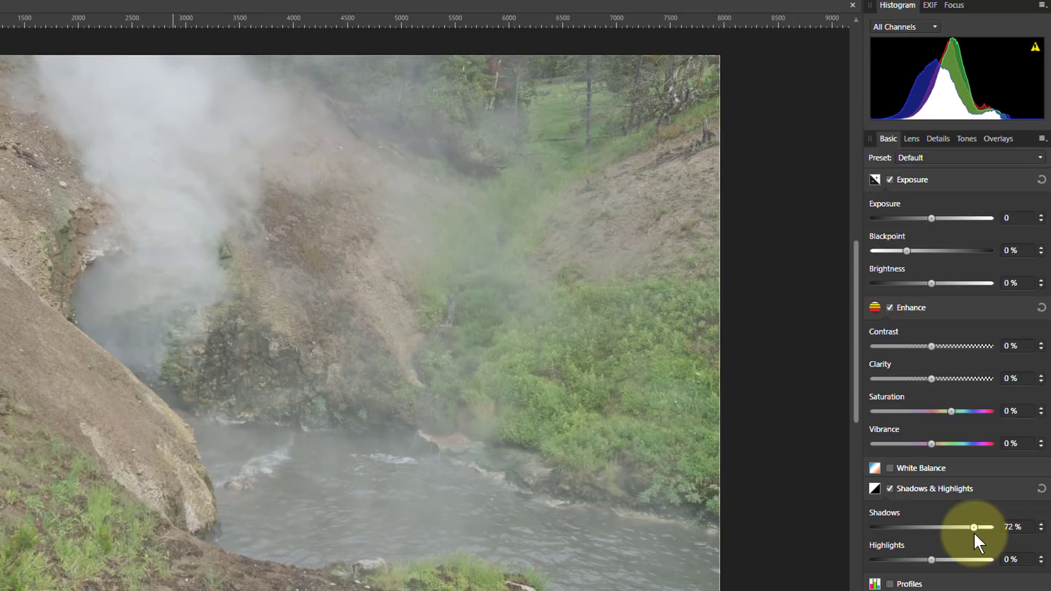
left_click_drag(931, 557, 889, 562)
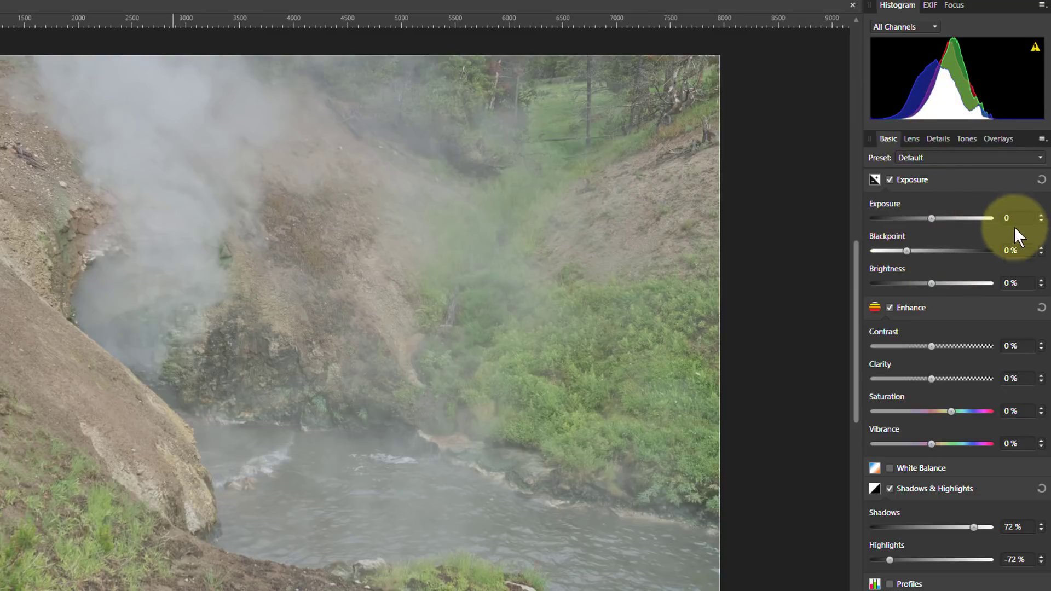
Set Blackpoint to 13%, Brightness to 25% and Exposure to 1.424
left_click_drag(907, 252, 936, 253)
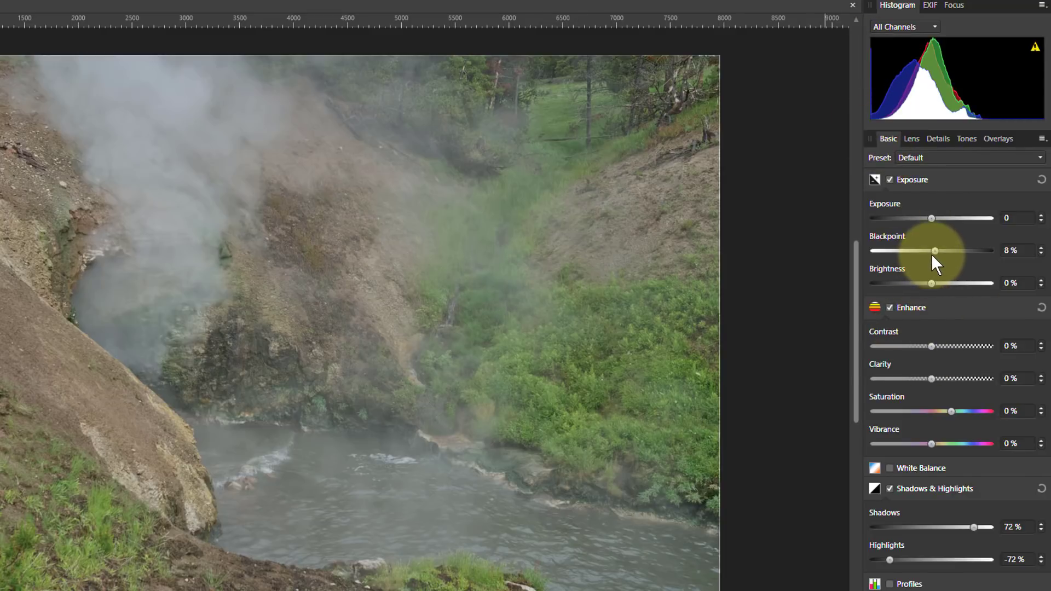
left_click_drag(936, 252, 952, 251)
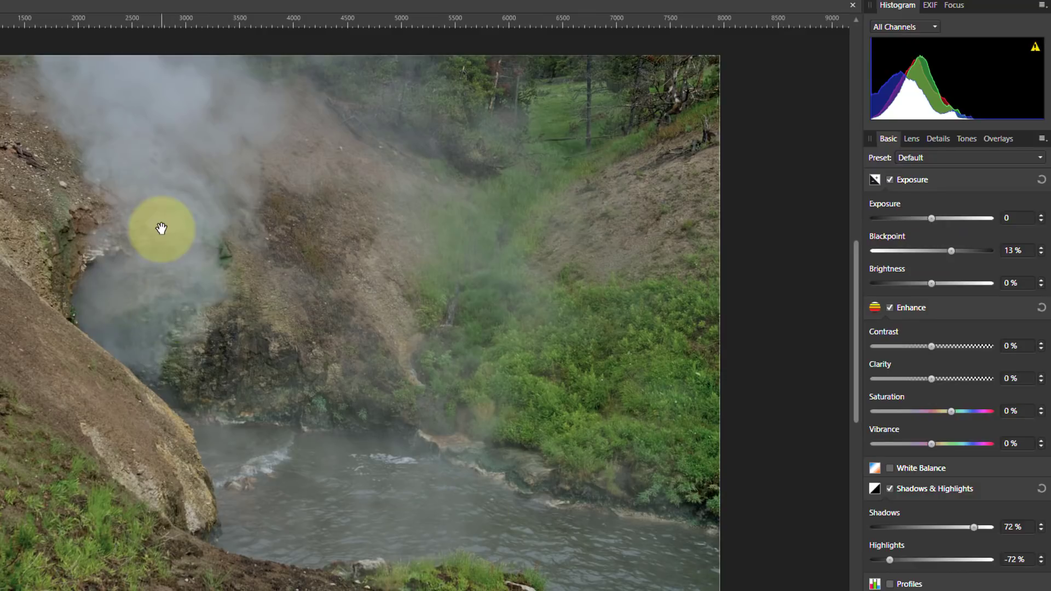
left_click_drag(932, 284, 1001, 286)
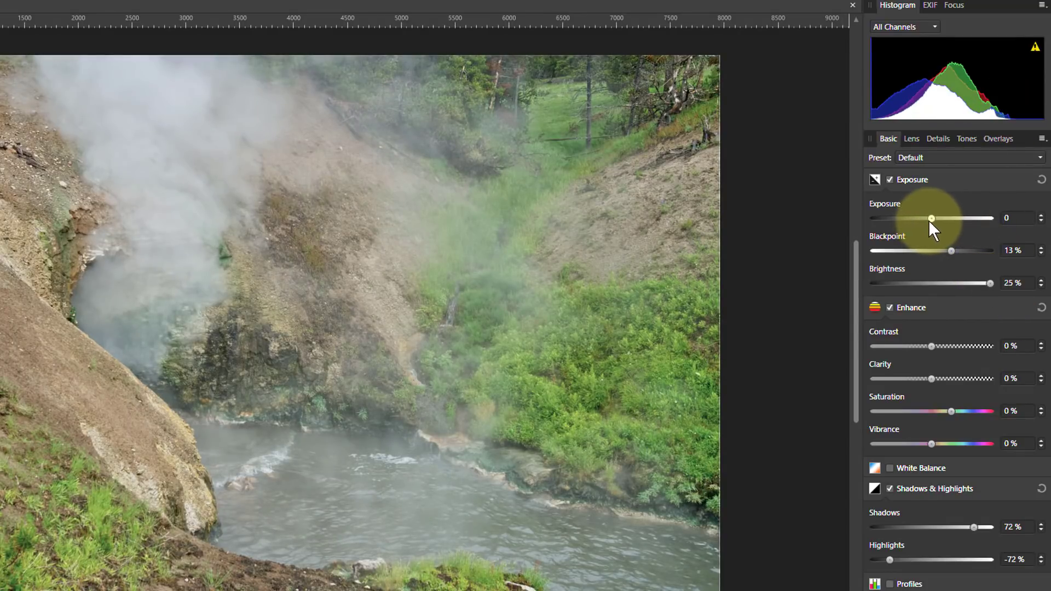
left_click_drag(931, 220, 948, 220)
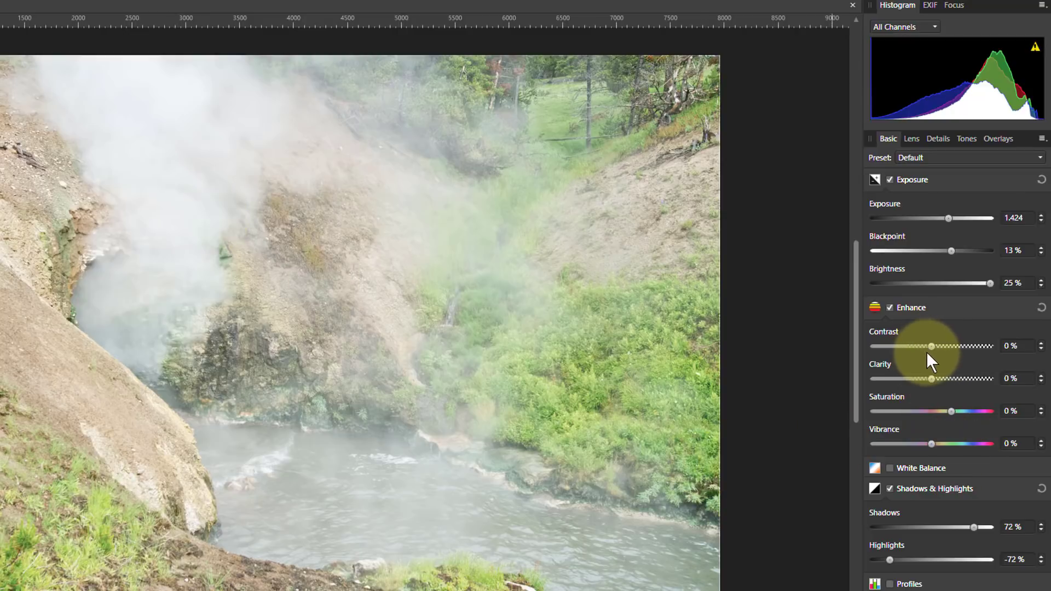
Set Enhance Contrast to 32% and Saturation to -14%
left_click_drag(933, 347, 983, 347)
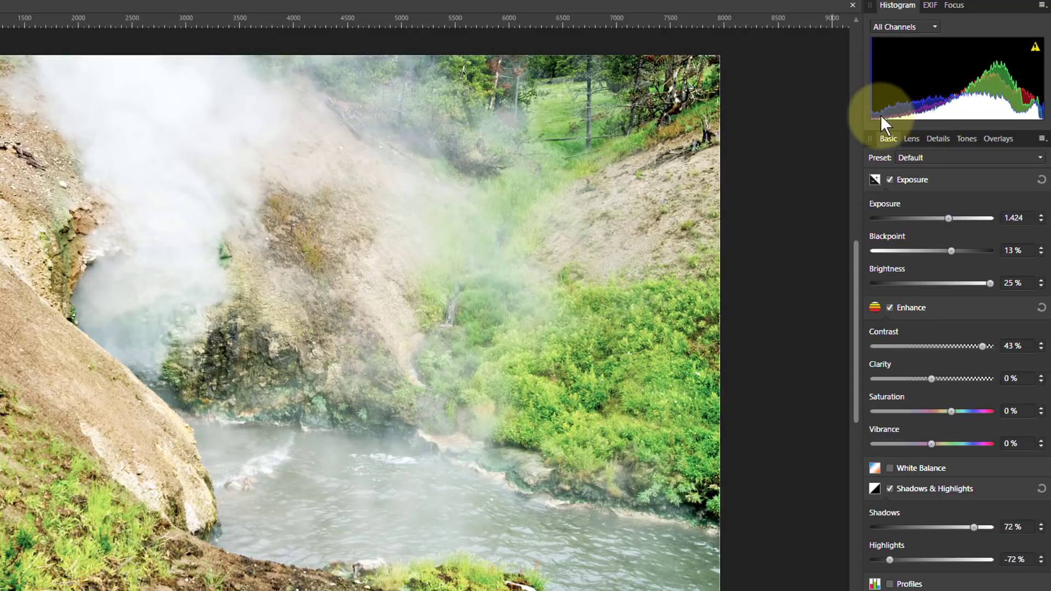
mouse_move(982, 346)
left_mouse_down()
mouse_move(1003, 348)
mouse_move(970, 350)
left_mouse_up()
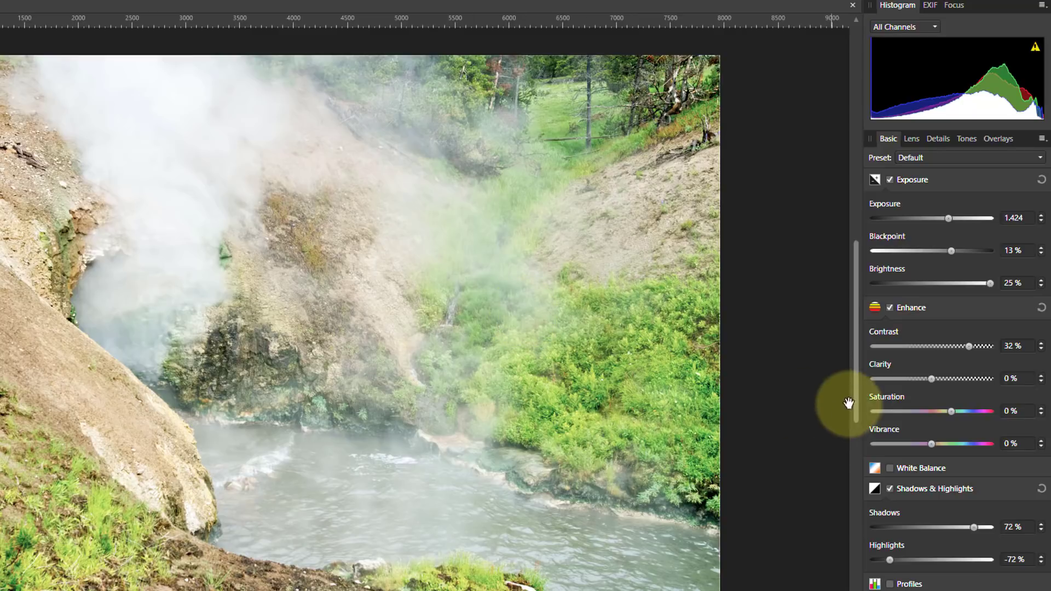
left_click_drag(951, 411, 941, 410)
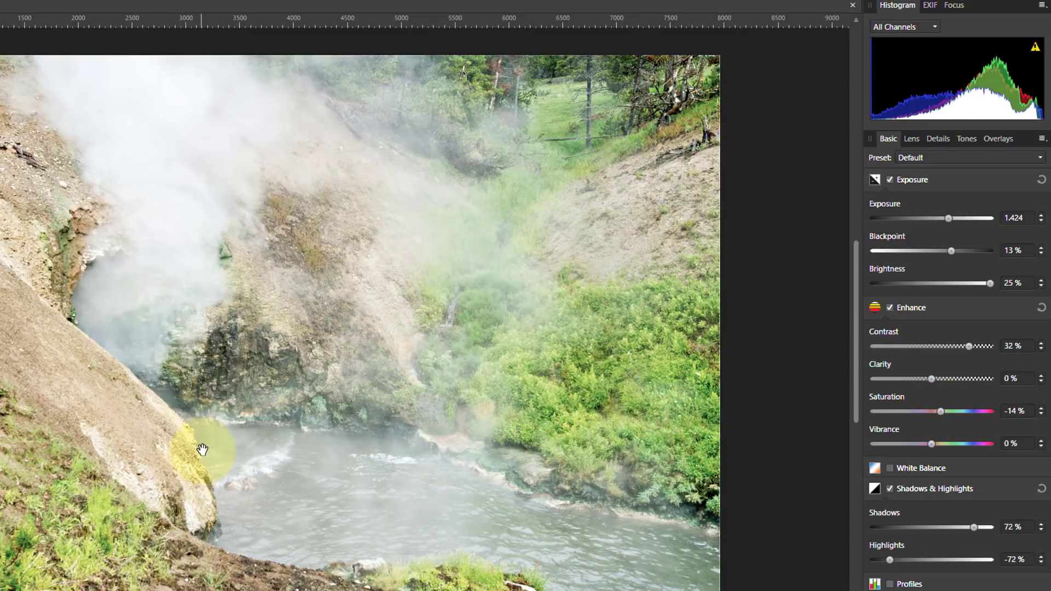